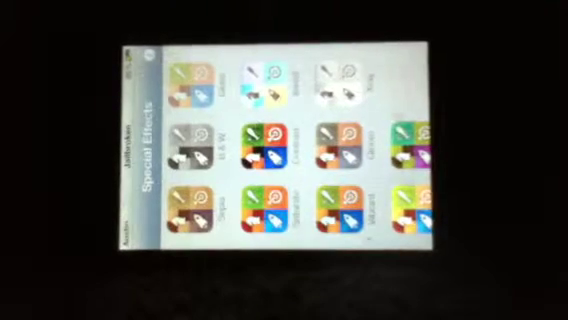
Swipe down the Special Effects icon grid to reveal Revert To Originals and Refresh All Icons
drag(290, 150, 225, 100)
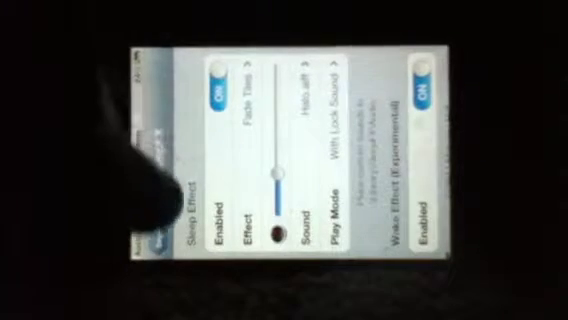
Show the SleepFX Effect list with Fade Tiles checked
click(250, 140)
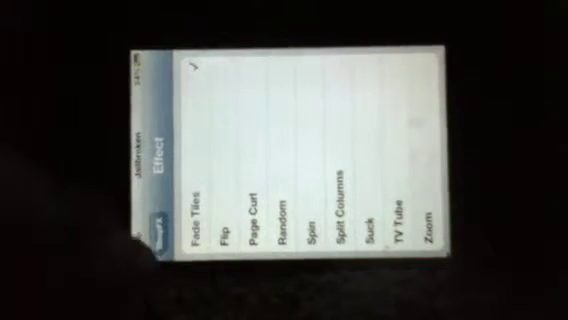
Go back from the effect list to the SleepFX settings page
click(160, 220)
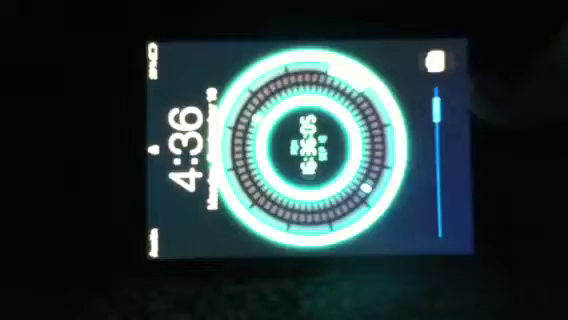
Bring up the passcode keypad and enter the four-digit passcode to unlock
drag(440, 60, 440, 235)
click(343, 218)
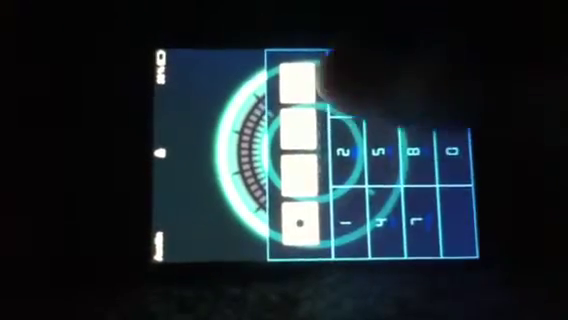
click(340, 80)
click(440, 140)
click(412, 80)
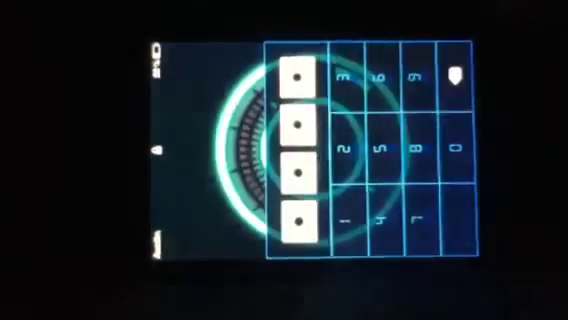